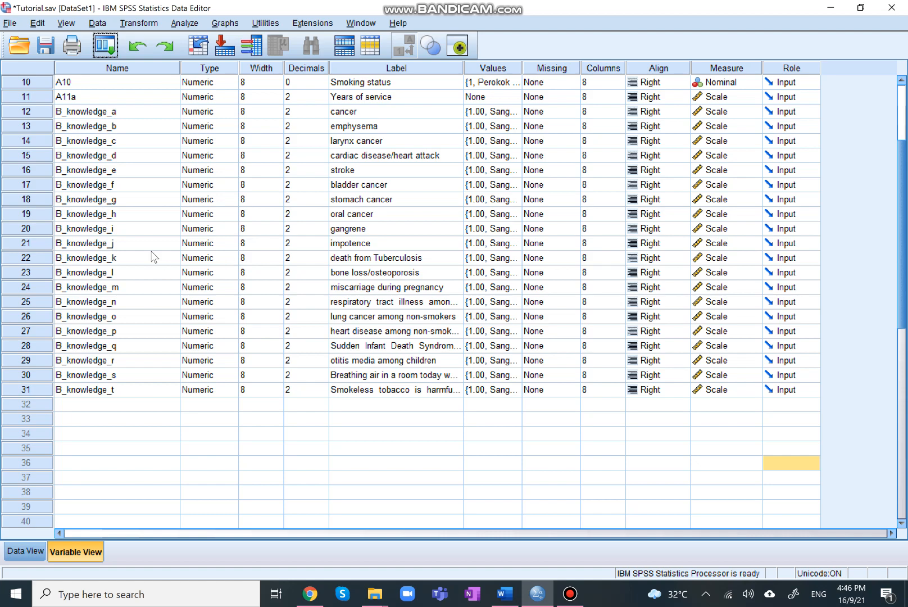
# Start a Compute Variable calculation with Knowledge_TotalScore as the target variable.
pyautogui.click(144, 24)
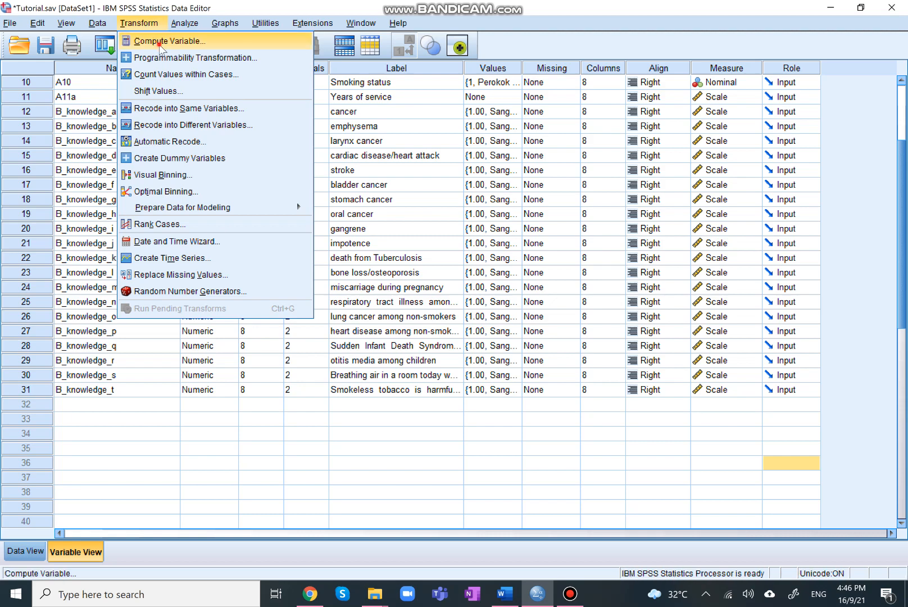
pyautogui.click(161, 45)
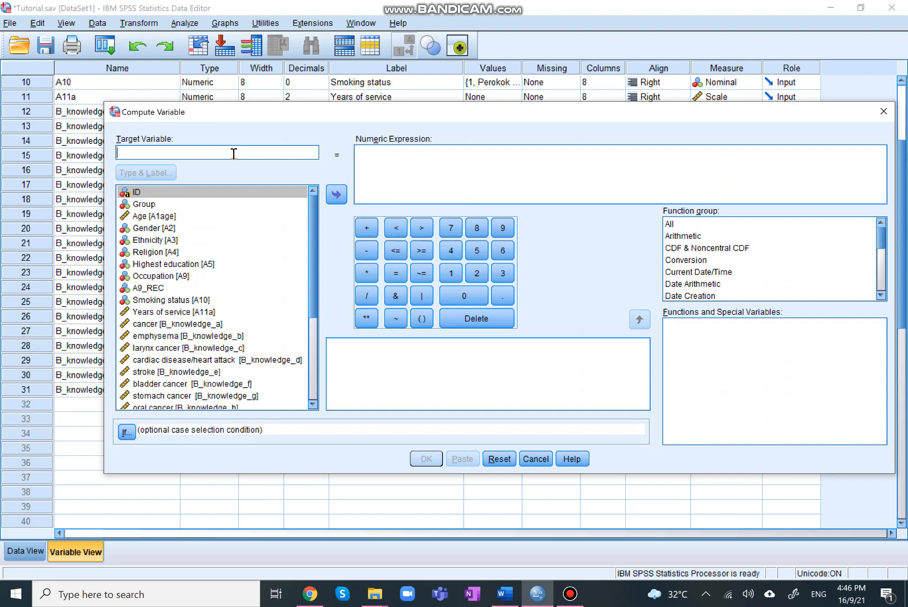
pyautogui.write('Knowledge_TotalScore')
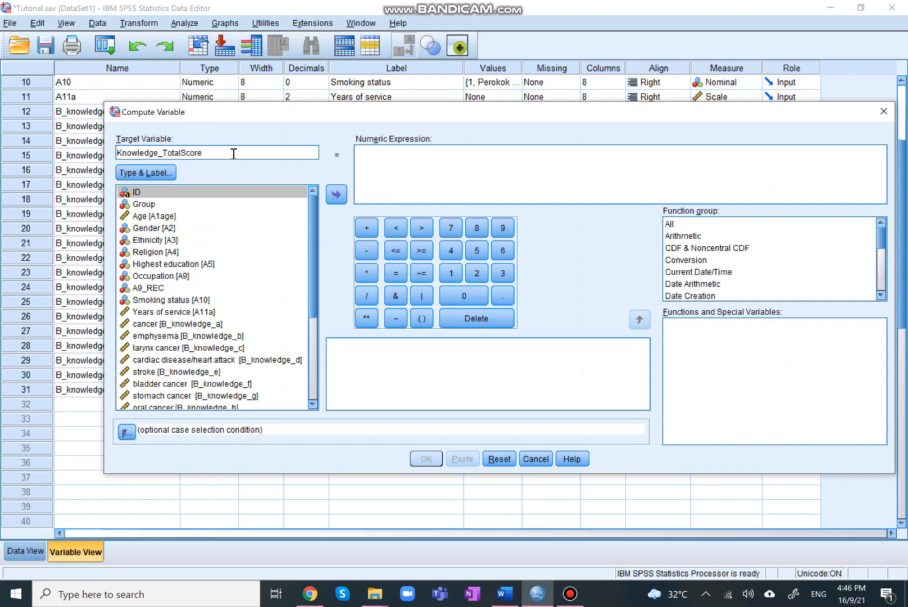
# Give the target variable the label Knowledge_TotalScore, reusing its name, and keep its type numeric.
pyautogui.doubleClick(202, 152)
pyautogui.hotkey('ctrl', 'c')
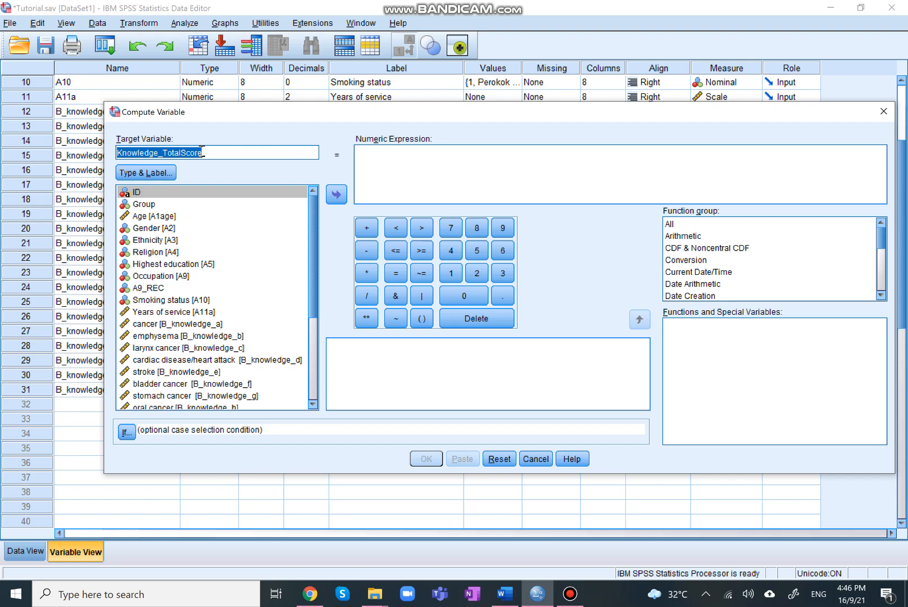
pyautogui.click(147, 173)
pyautogui.click(439, 255)
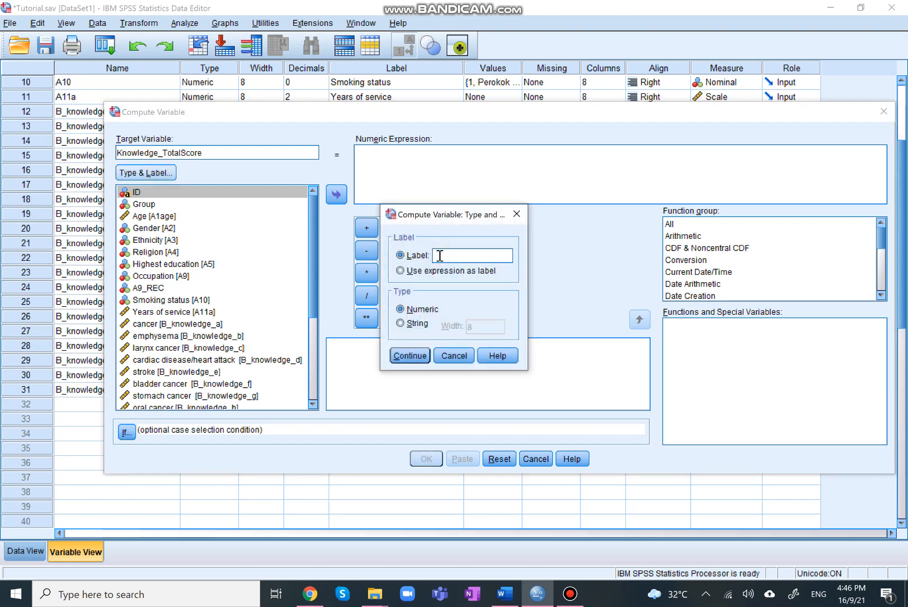
pyautogui.hotkey('ctrl', 'v')
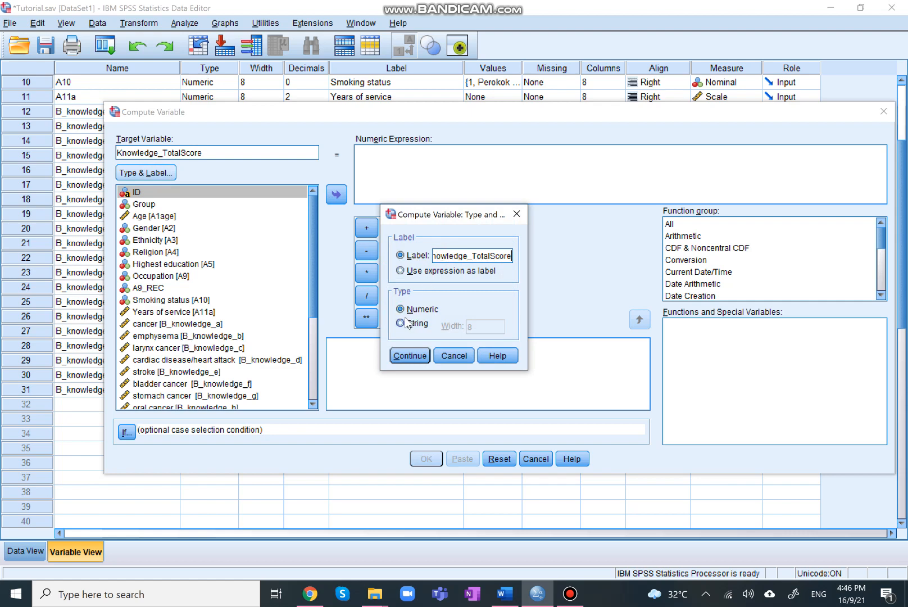
pyautogui.click(415, 358)
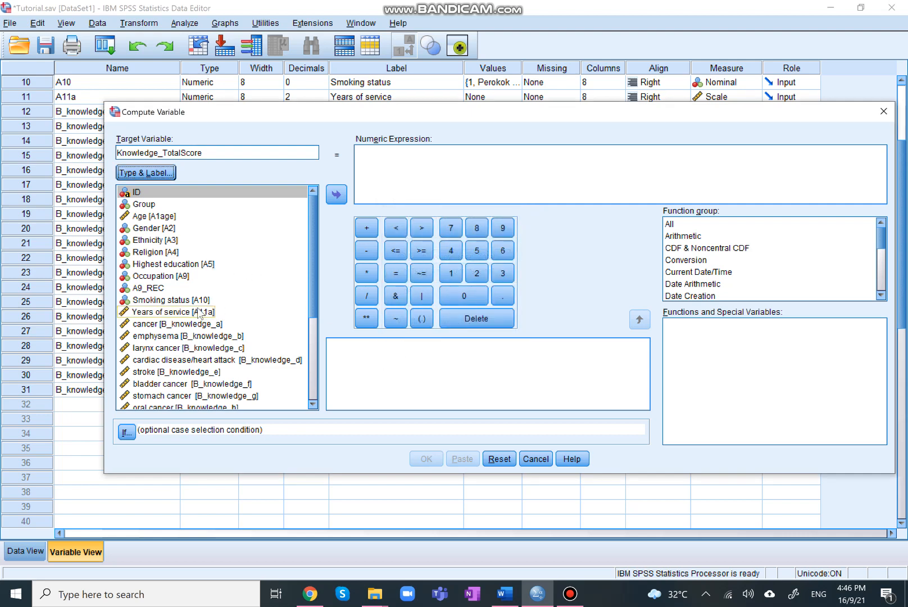
# Switch the source variable list to display variable names instead of labels.
pyautogui.scroll(-2, 200, 303)
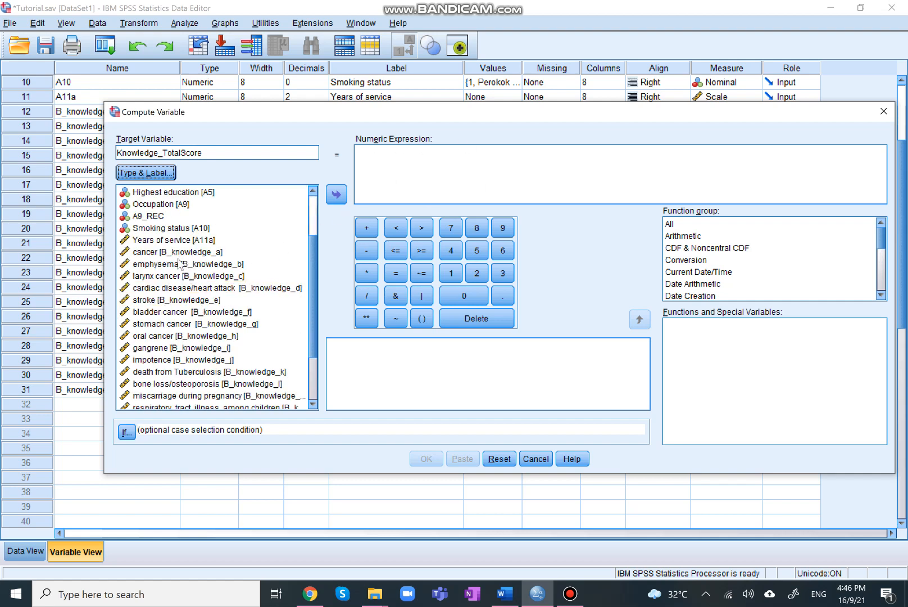
pyautogui.scroll(-1, 207, 306)
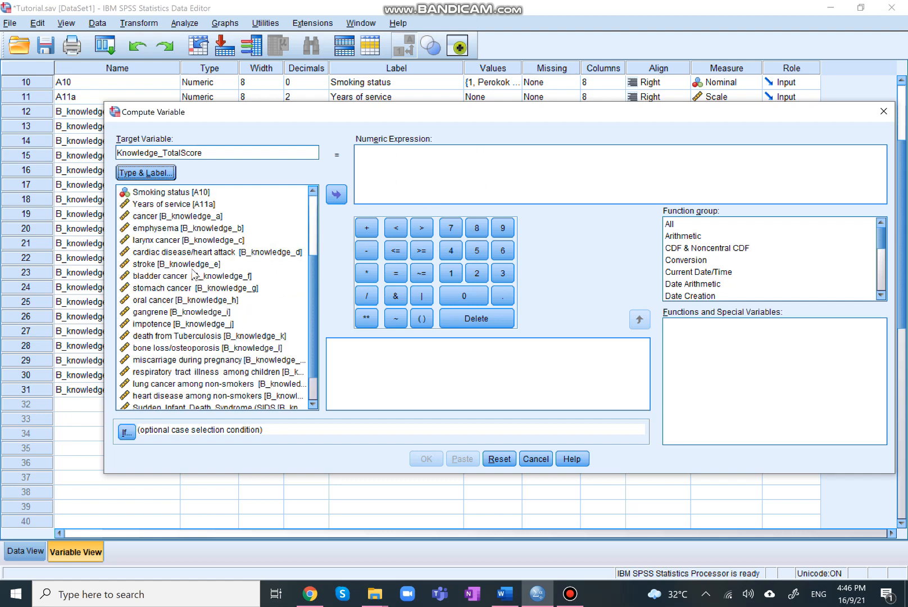
pyautogui.rightClick(187, 253)
pyautogui.click(191, 266)
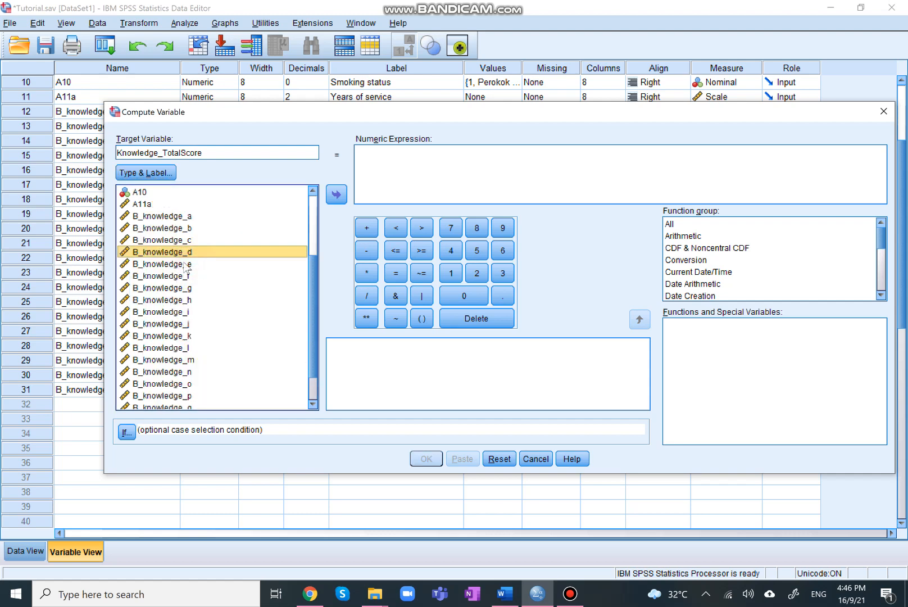
# Begin the numeric expression as a sum of B_knowledge_a, B_knowledge_b, B_knowledge_c and B_knowledge_d, ending with a plus sign.
pyautogui.click(189, 217)
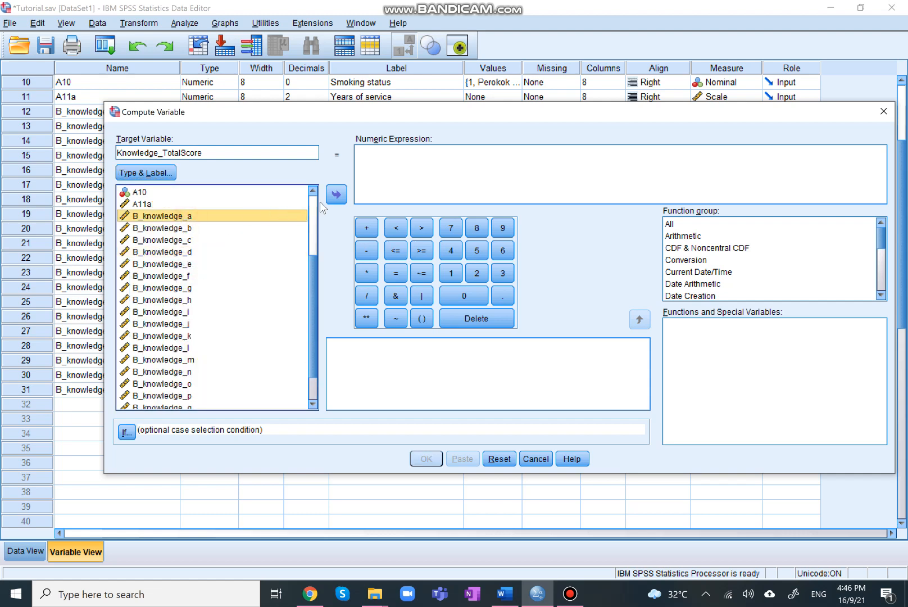
pyautogui.click(337, 194)
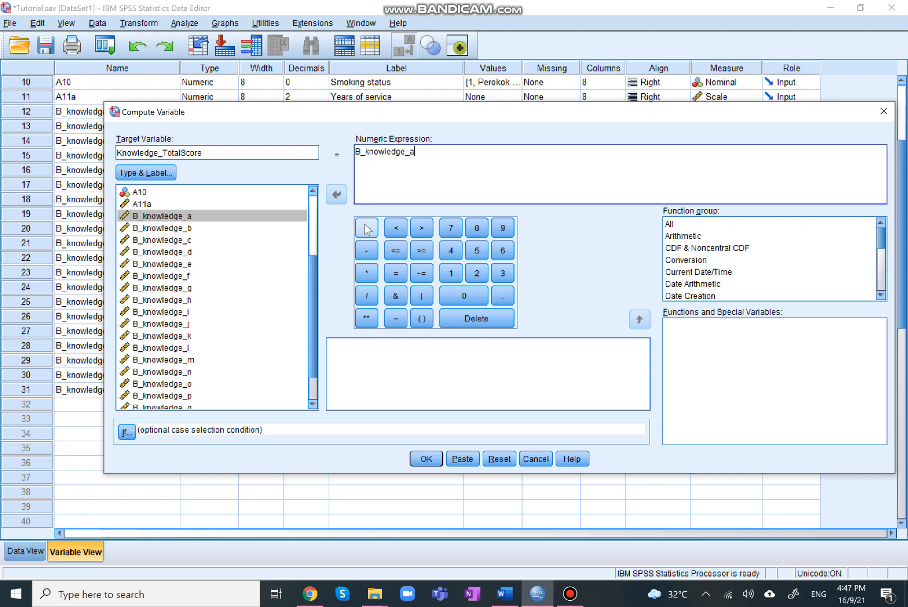
pyautogui.click(366, 229)
pyautogui.click(192, 228)
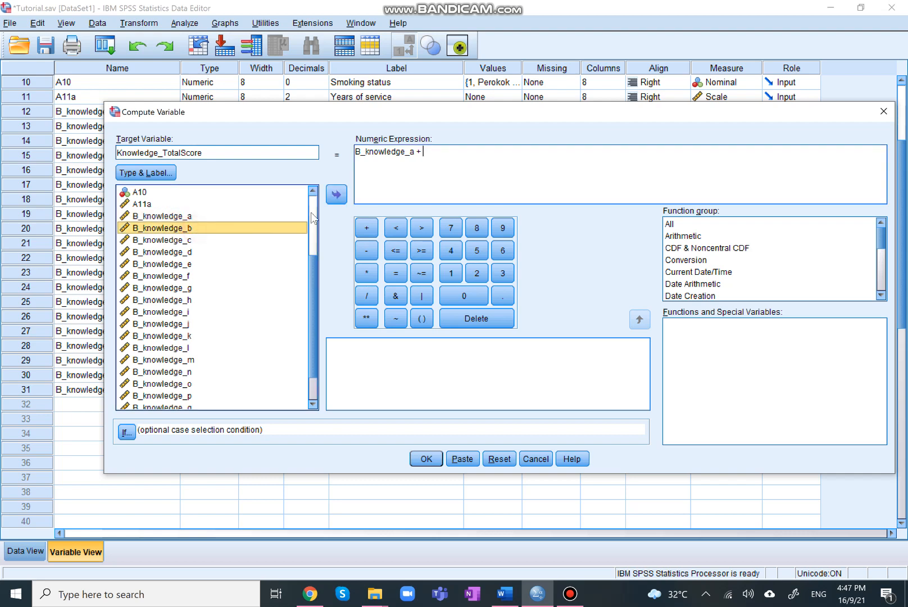
pyautogui.click(336, 197)
pyautogui.click(367, 228)
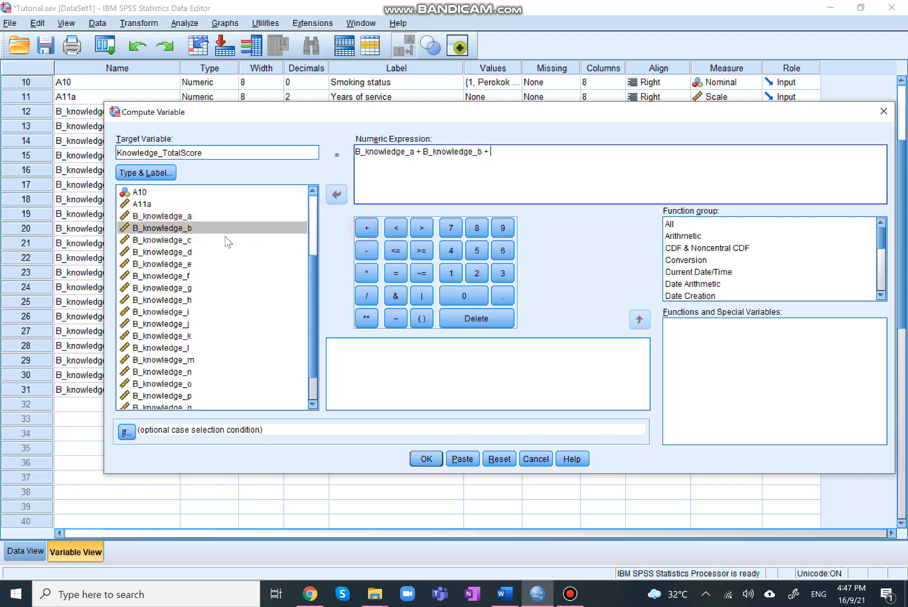
pyautogui.click(186, 240)
pyautogui.click(335, 195)
pyautogui.click(366, 228)
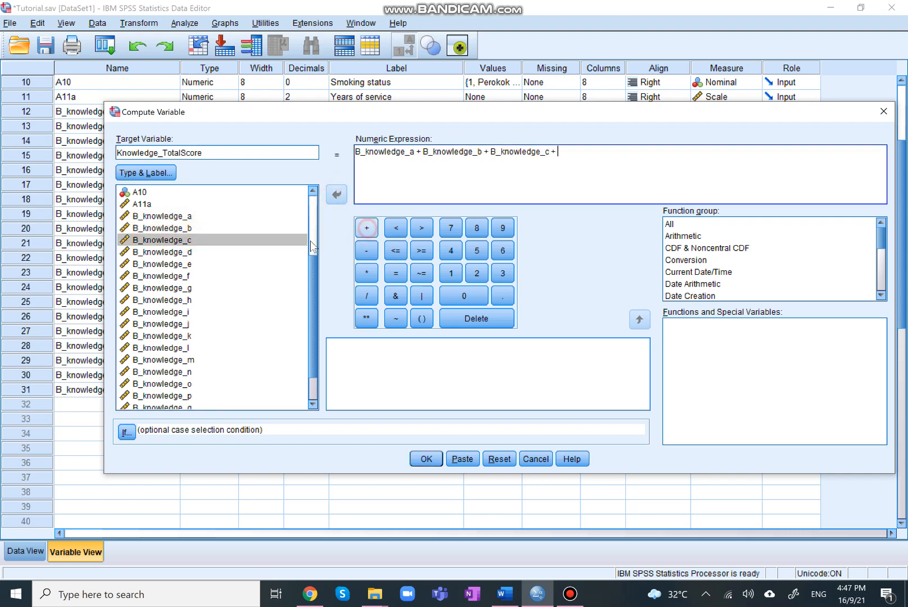
pyautogui.click(189, 252)
pyautogui.click(336, 195)
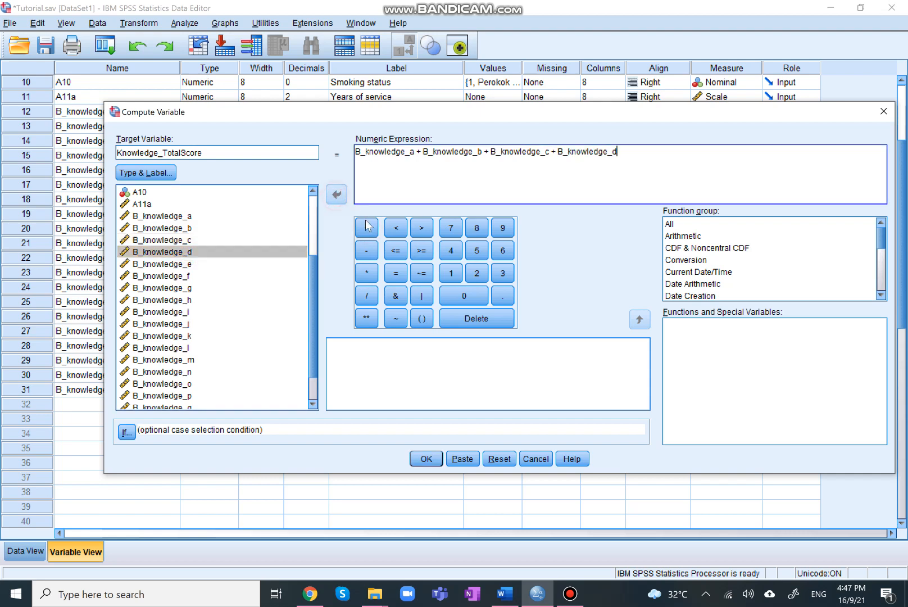
pyautogui.click(367, 228)
# Extend the sum with B_knowledge_e, B_knowledge_f, B_knowledge_g and B_knowledge_h, each followed by a plus sign.
pyautogui.click(194, 266)
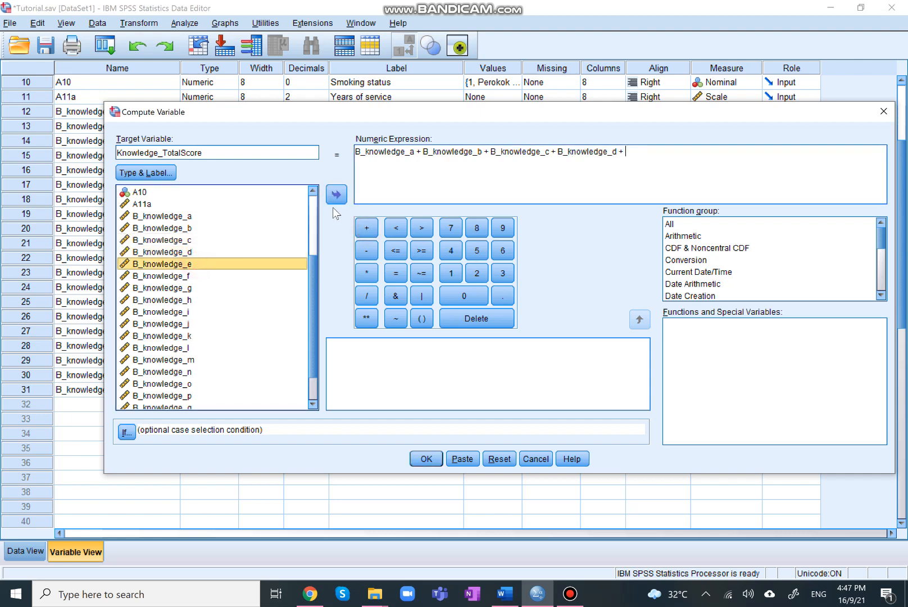
pyautogui.click(335, 195)
pyautogui.click(367, 228)
pyautogui.click(188, 277)
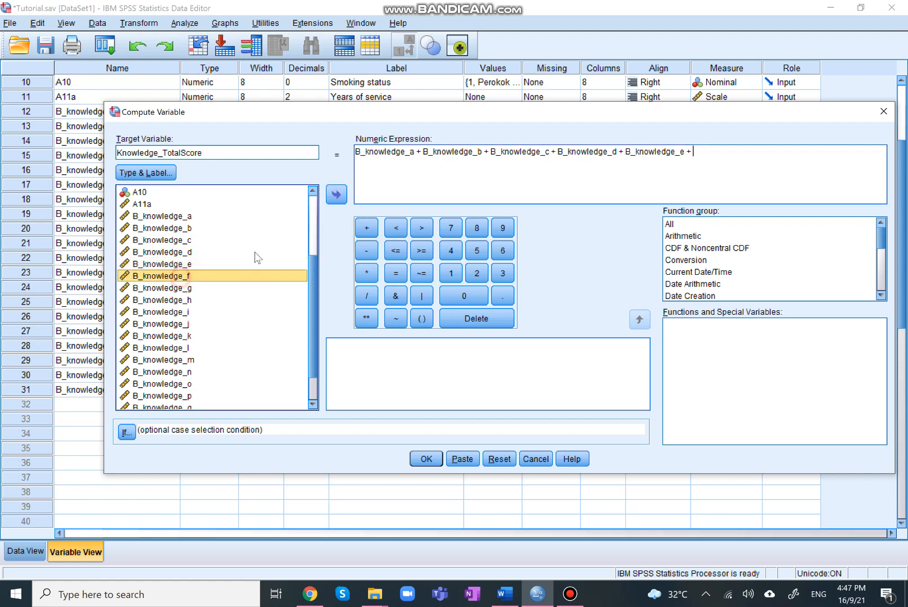
pyautogui.click(336, 195)
pyautogui.click(366, 228)
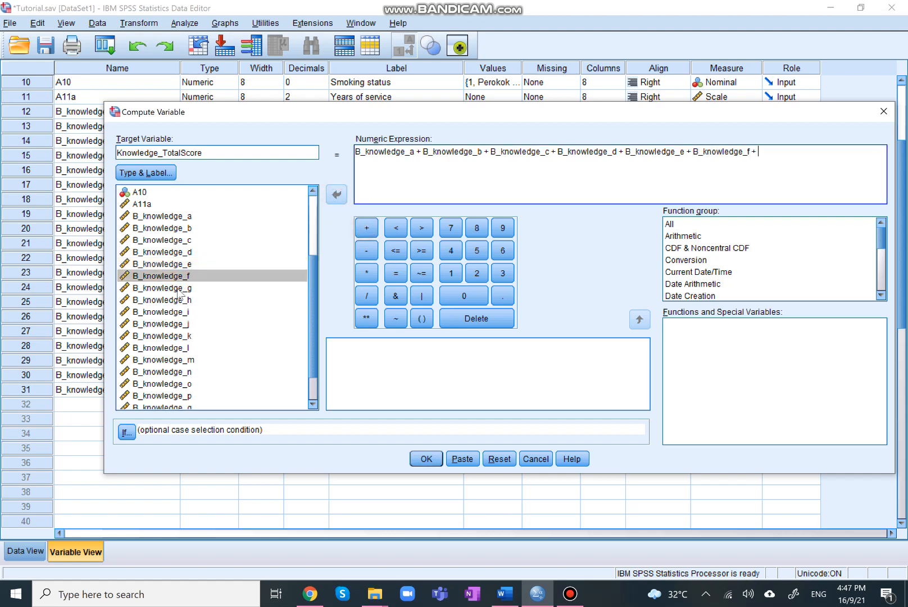
pyautogui.click(180, 289)
pyautogui.click(337, 195)
pyautogui.click(360, 224)
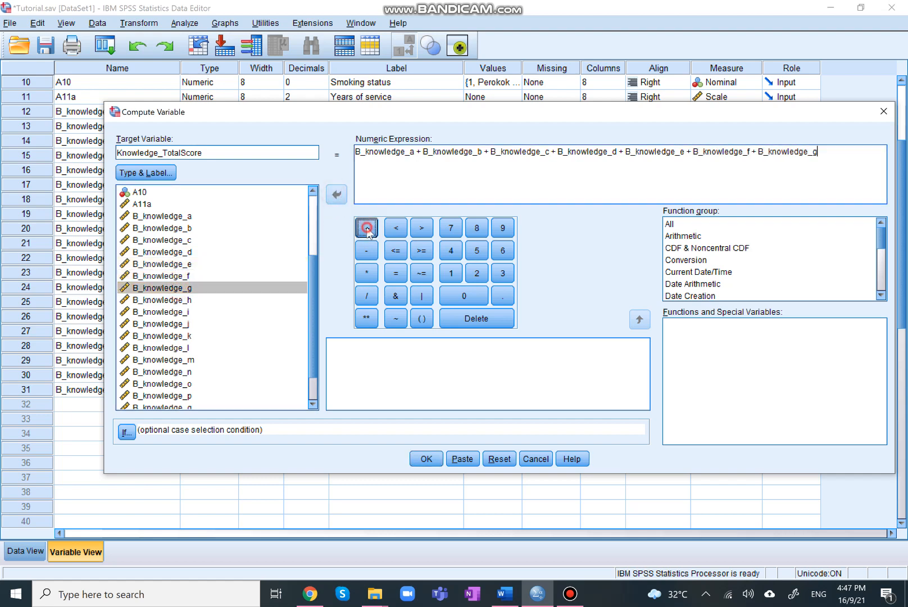
pyautogui.click(181, 300)
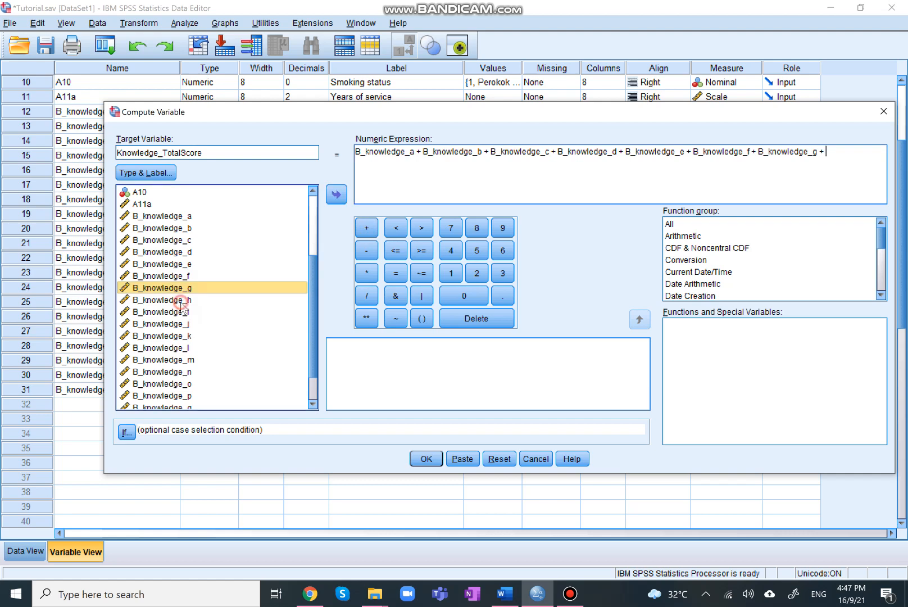
pyautogui.click(336, 195)
pyautogui.click(367, 228)
# Extend the sum with B_knowledge_i, B_knowledge_j, B_knowledge_k and B_knowledge_l, each followed by a plus sign.
pyautogui.click(168, 312)
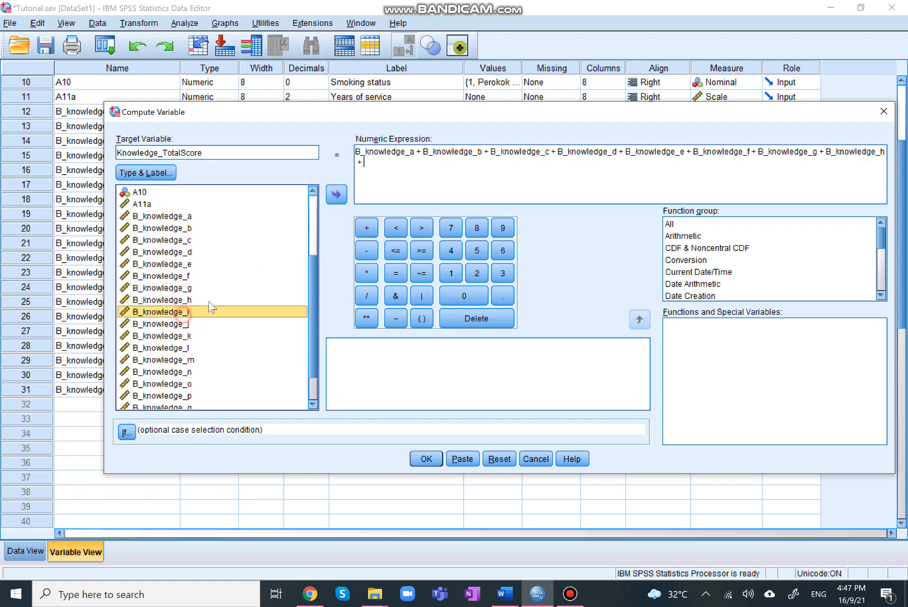
pyautogui.click(337, 195)
pyautogui.click(368, 227)
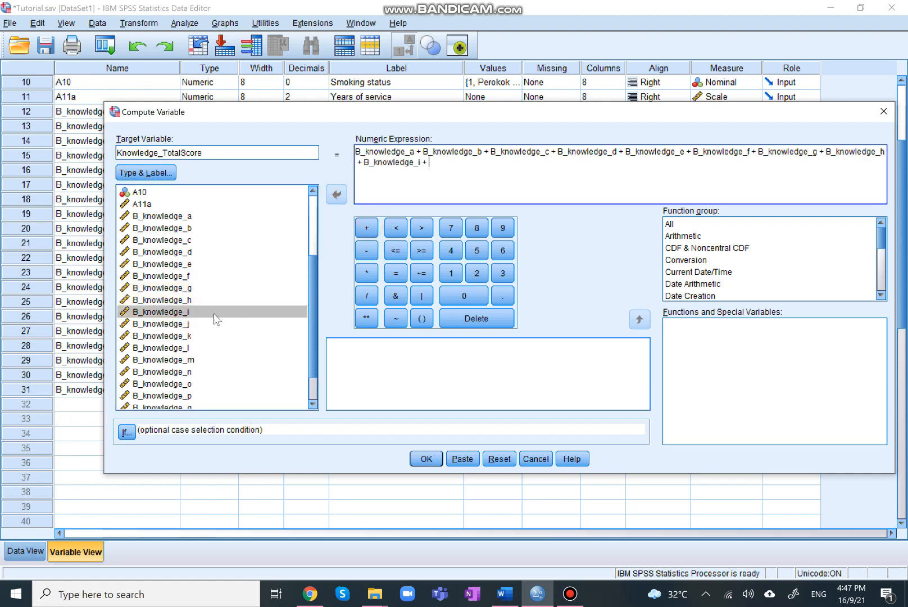
pyautogui.click(185, 325)
pyautogui.click(332, 198)
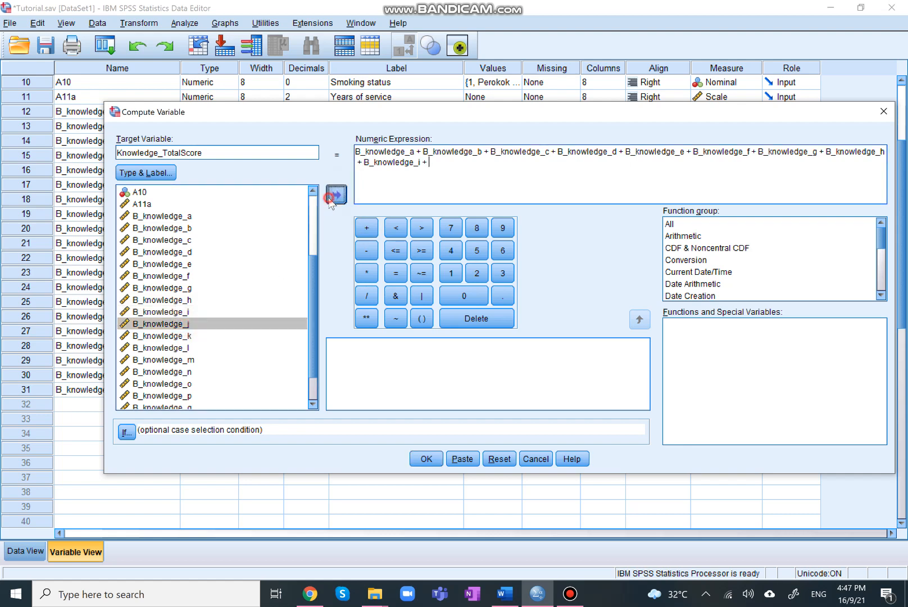
pyautogui.click(367, 228)
pyautogui.click(188, 336)
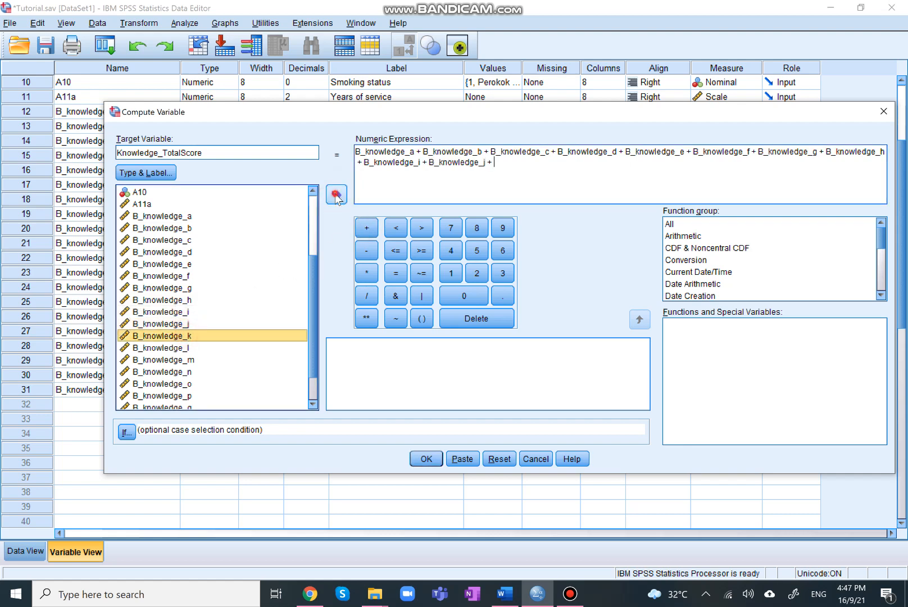
pyautogui.click(336, 195)
pyautogui.click(367, 227)
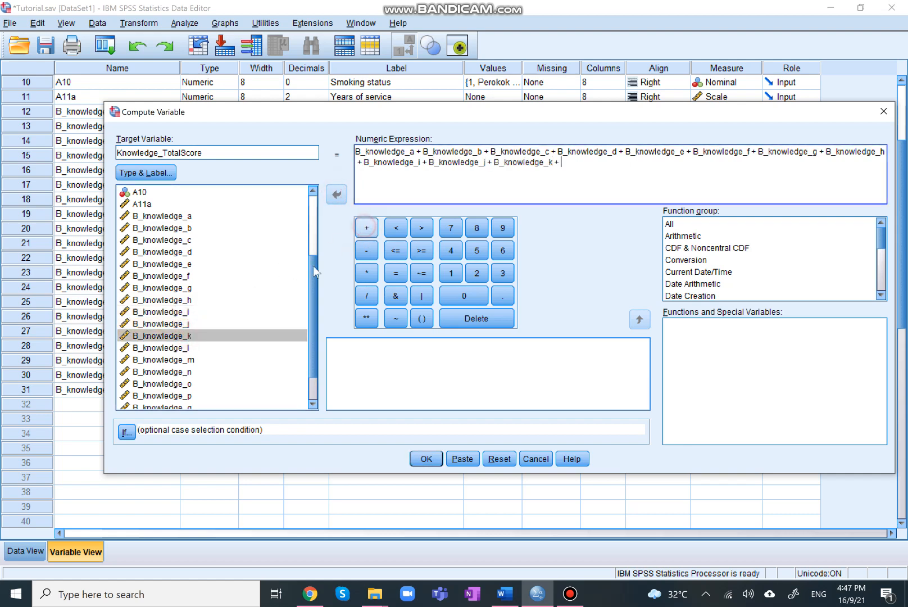
pyautogui.click(187, 348)
pyautogui.click(332, 194)
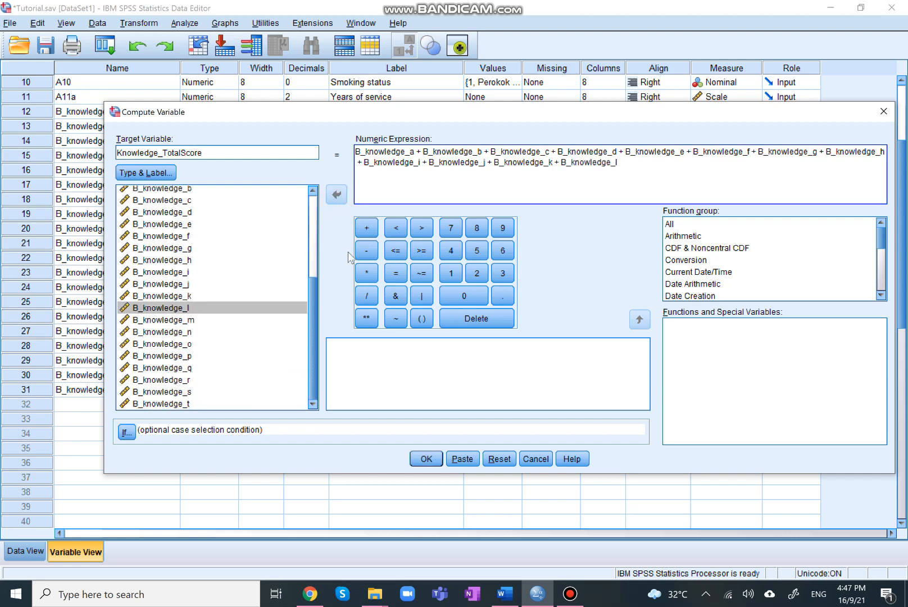
pyautogui.click(367, 228)
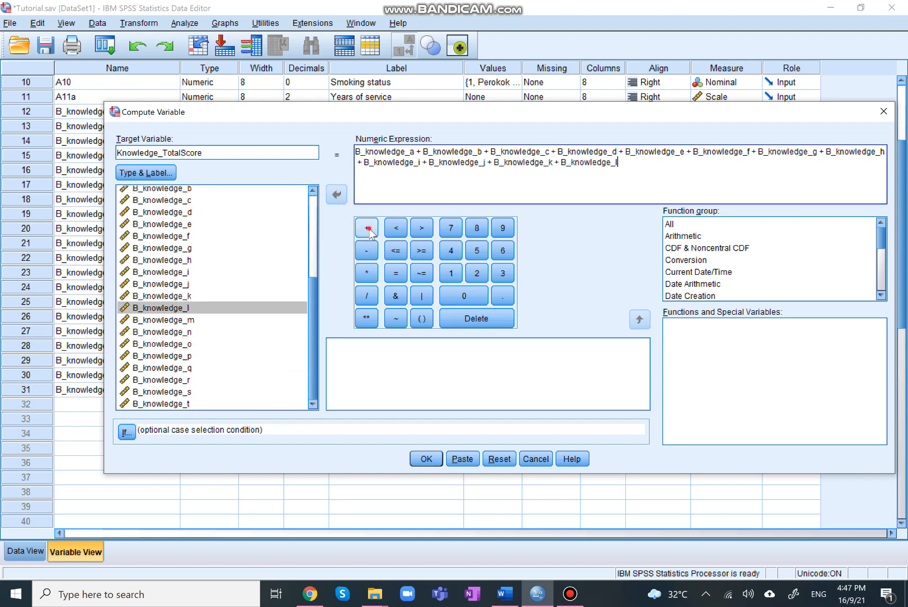
# Extend the sum with B_knowledge_m, B_knowledge_n, B_knowledge_o and B_knowledge_p, each followed by a plus sign.
pyautogui.click(223, 320)
pyautogui.click(335, 194)
pyautogui.click(367, 228)
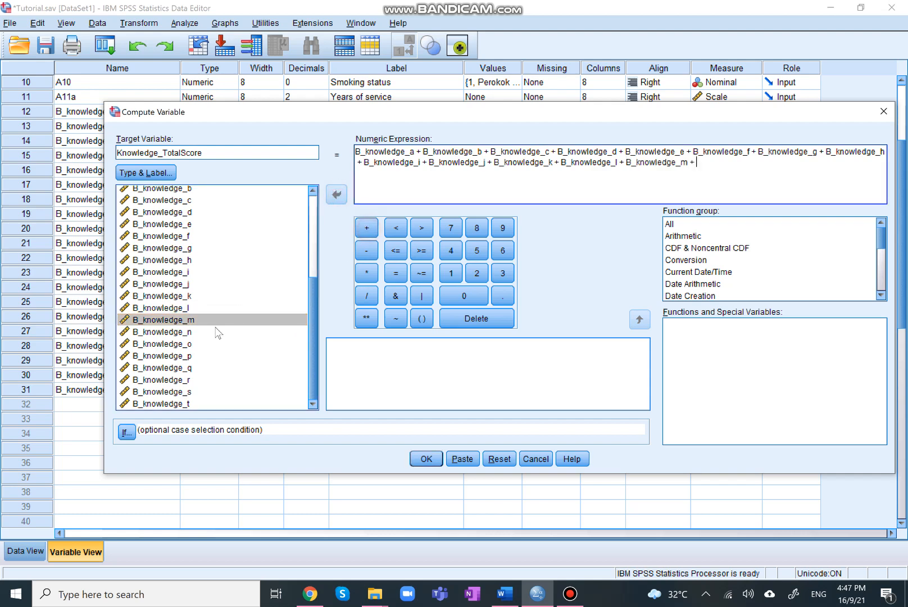
pyautogui.click(198, 333)
pyautogui.click(336, 195)
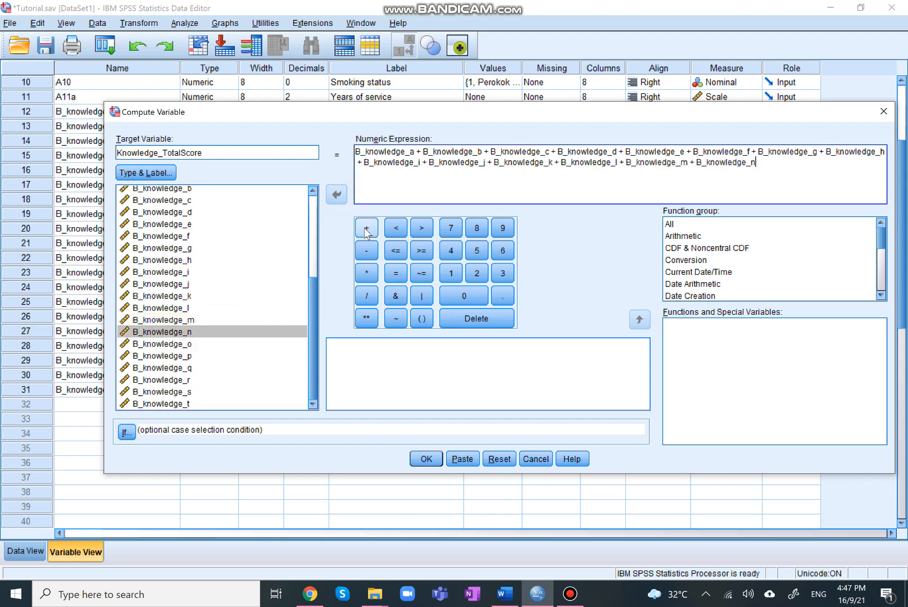
pyautogui.click(367, 228)
pyautogui.click(191, 344)
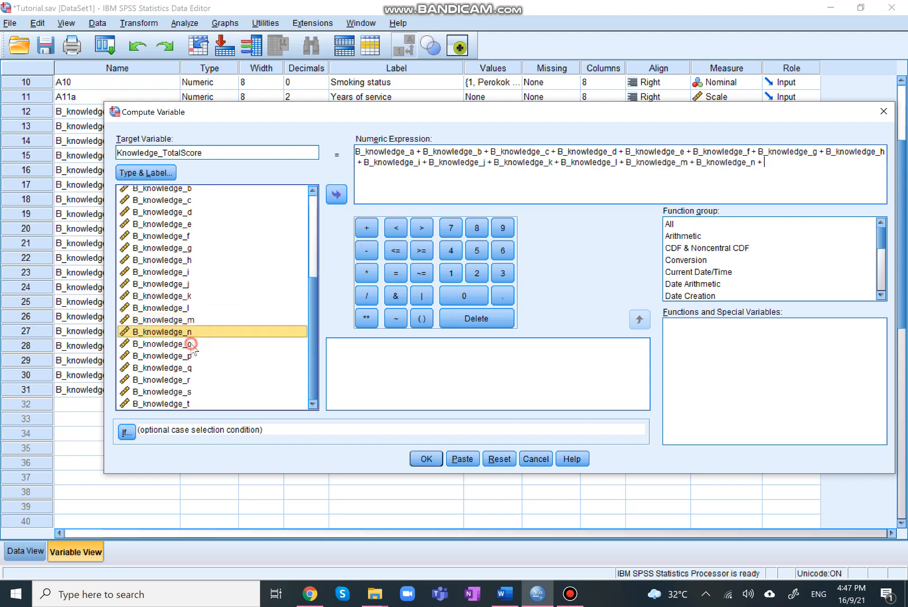
pyautogui.click(336, 195)
pyautogui.click(367, 228)
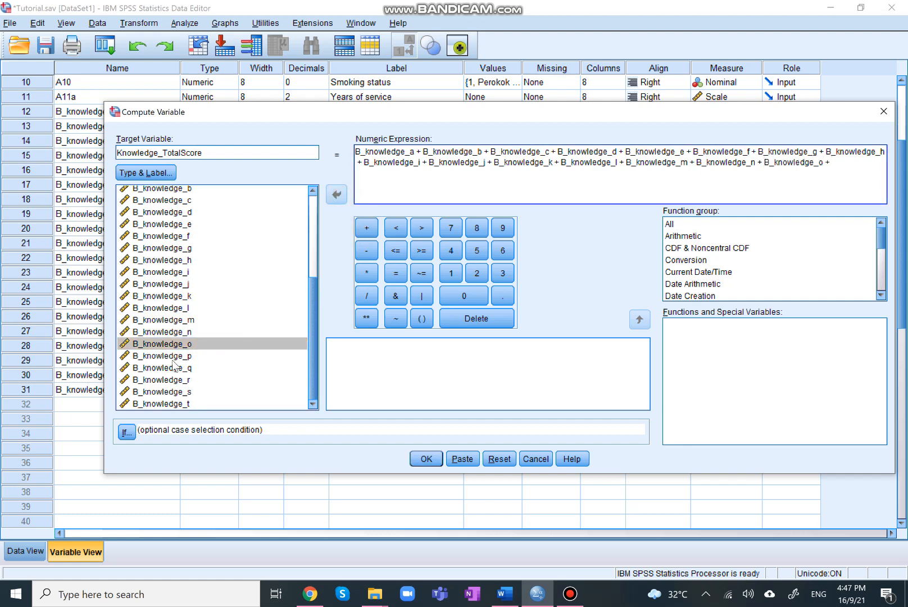
pyautogui.click(174, 357)
pyautogui.click(337, 195)
pyautogui.click(367, 228)
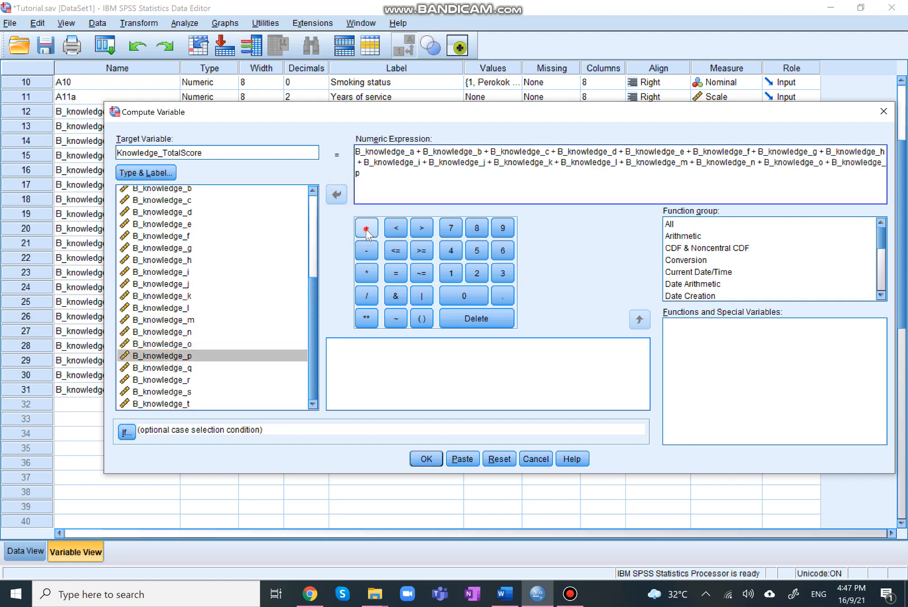
# Complete the sum with B_knowledge_q, B_knowledge_r, B_knowledge_s and B_knowledge_t, leaving no plus sign after the last variable.
pyautogui.click(190, 369)
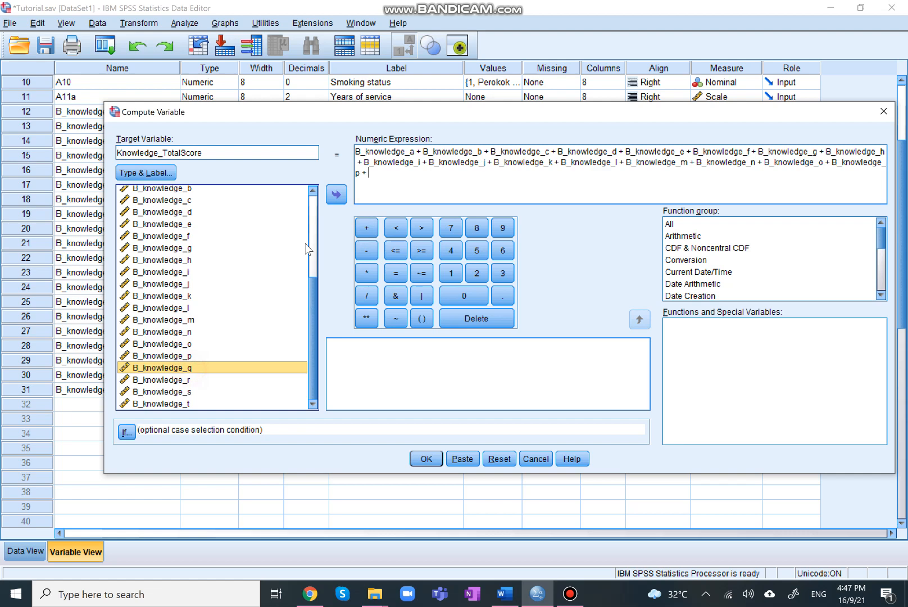
pyautogui.click(336, 195)
pyautogui.click(367, 228)
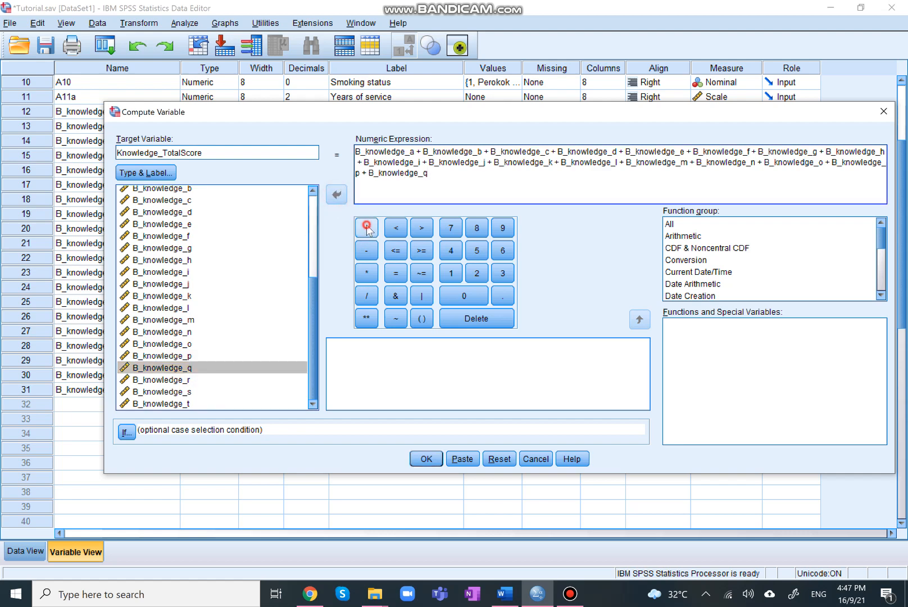
pyautogui.click(180, 383)
pyautogui.click(336, 195)
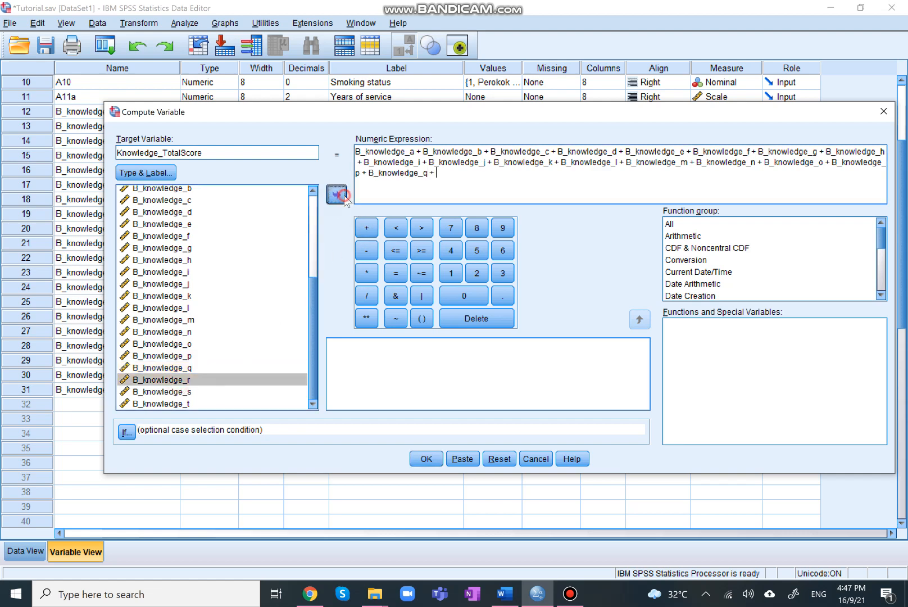
pyautogui.click(368, 230)
pyautogui.click(193, 393)
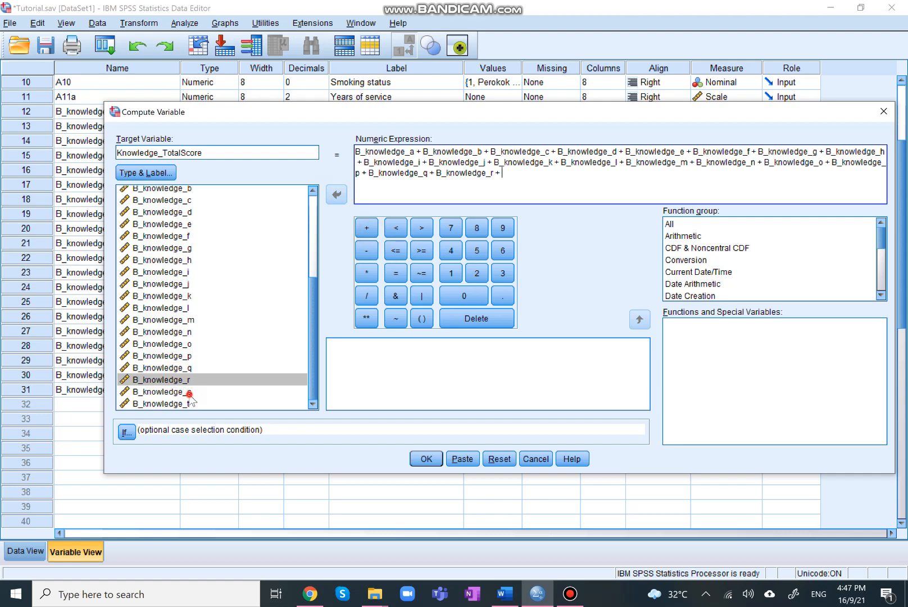
pyautogui.click(336, 195)
pyautogui.click(367, 228)
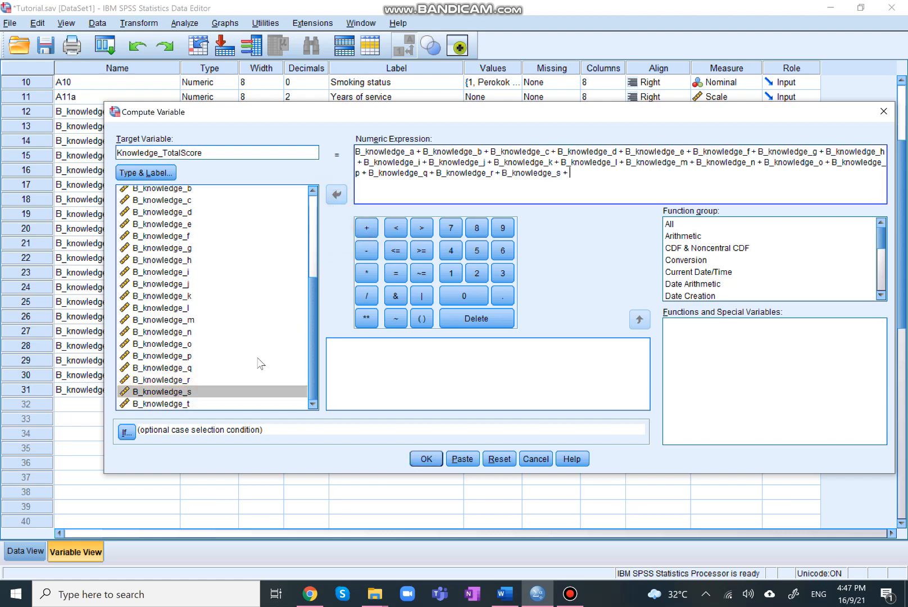
pyautogui.click(198, 403)
pyautogui.click(336, 195)
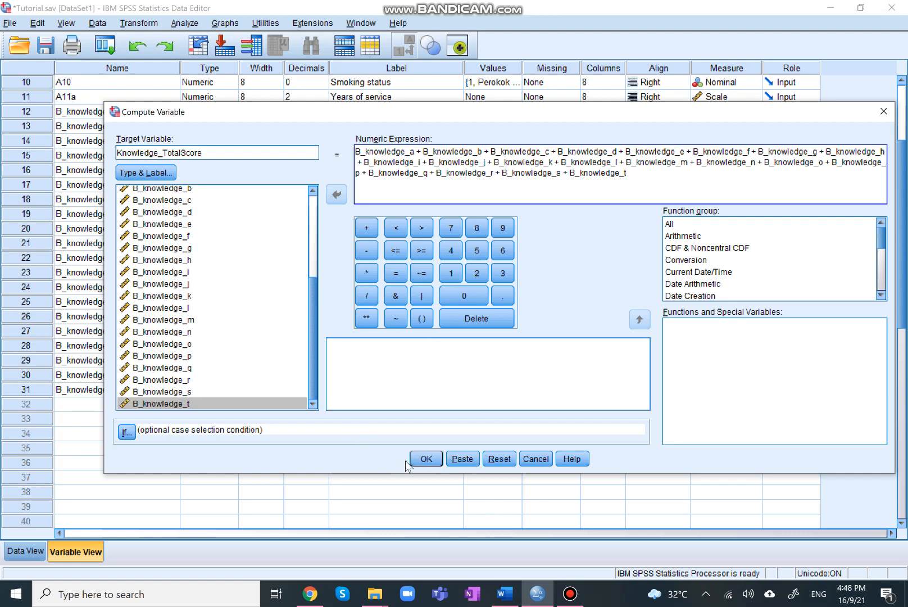
# Paste the Knowledge_TotalScore computation as syntax and run the whole block from COMPUTE through EXECUTE.
pyautogui.click(471, 460)
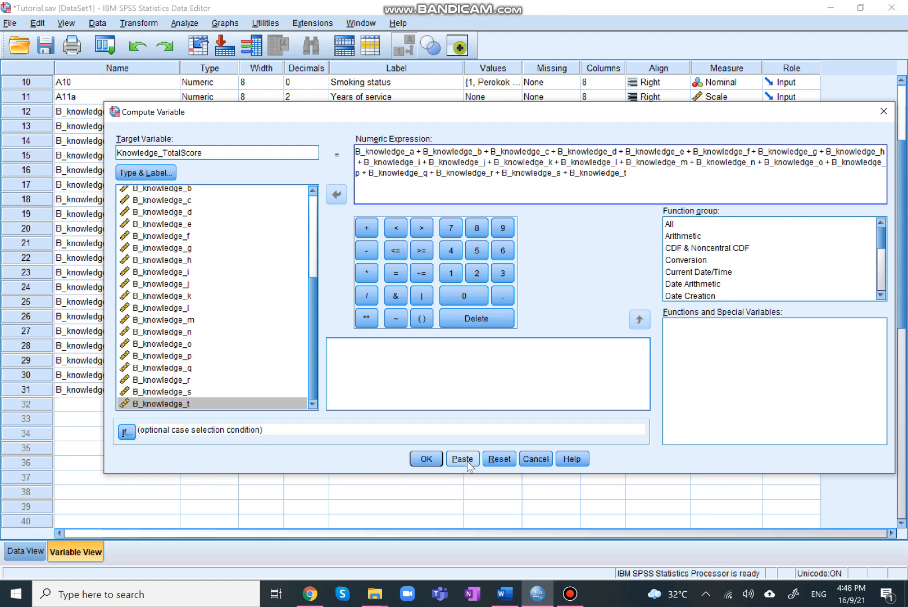
pyautogui.click(470, 460)
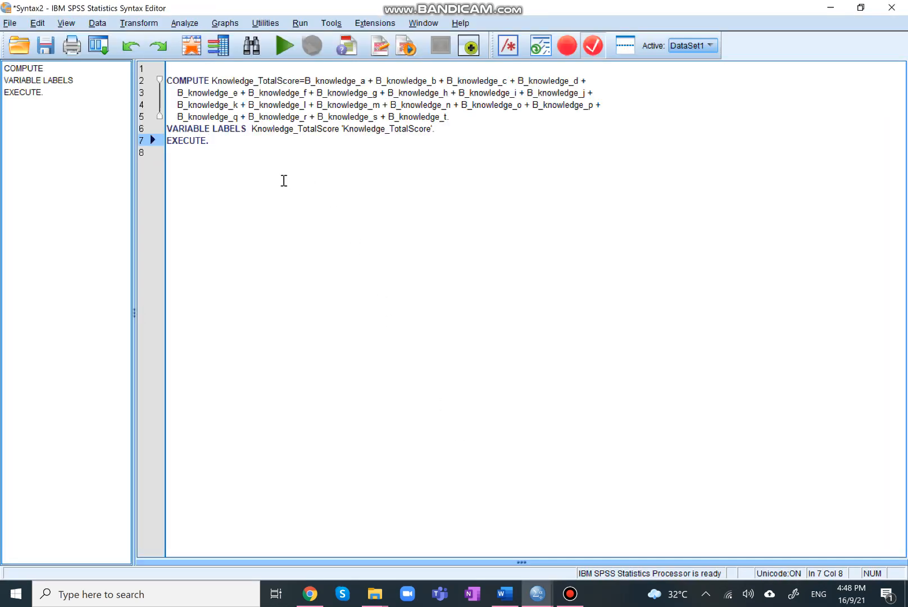
pyautogui.moveTo(368, 174); pyautogui.dragTo(167, 81)
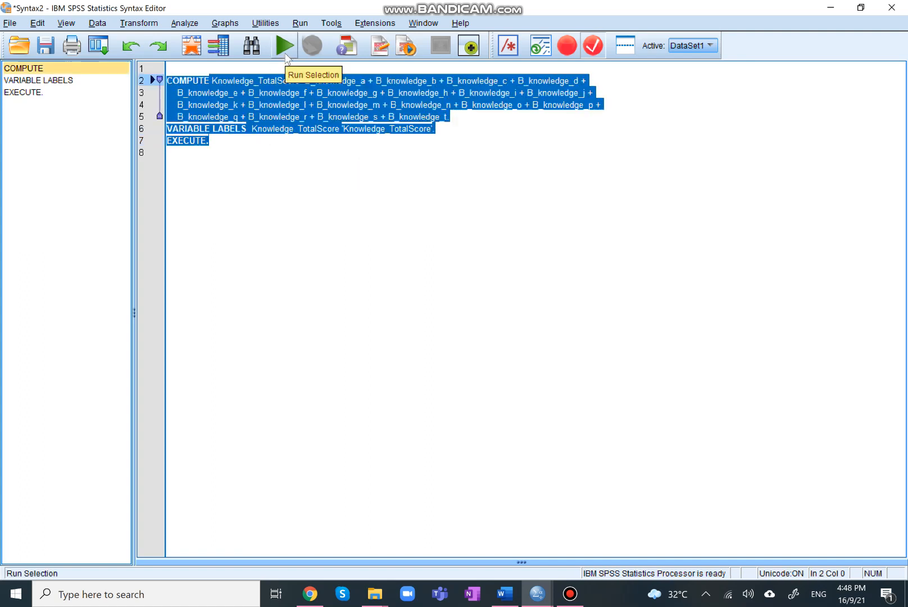
pyautogui.click(286, 55)
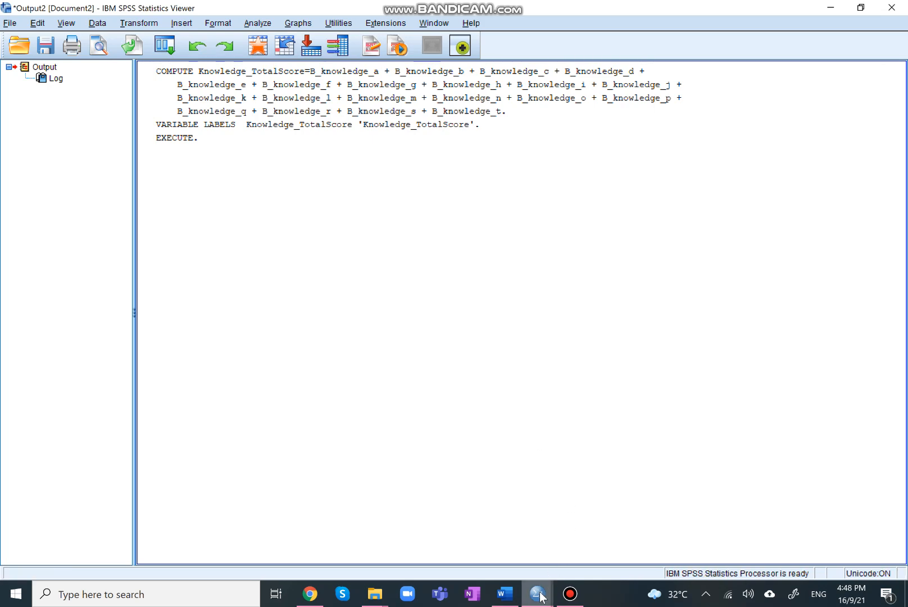
# Return to the Tutorial.sav dataset and examine Knowledge_TotalScore in its variable definition and its case values.
pyautogui.moveTo(541, 597)
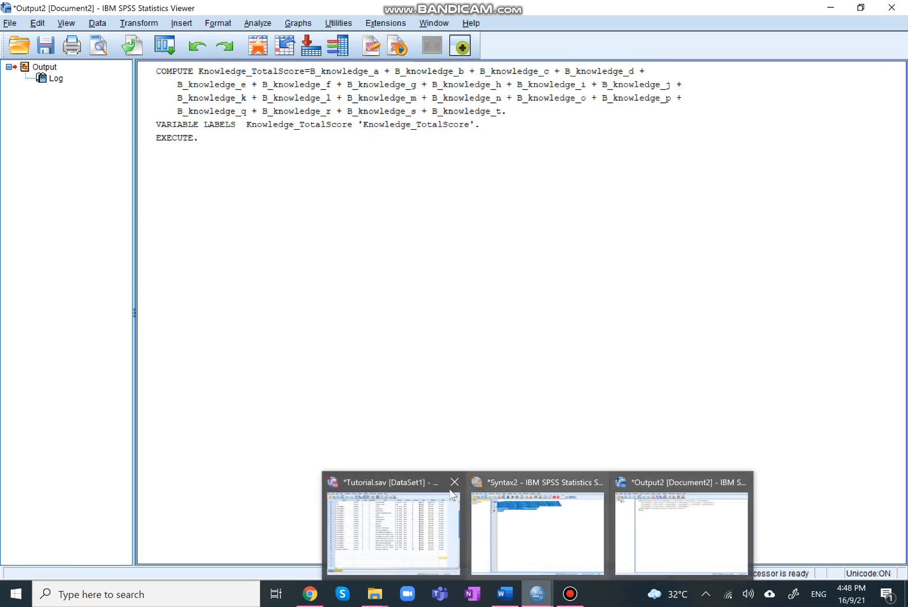
pyautogui.click(420, 479)
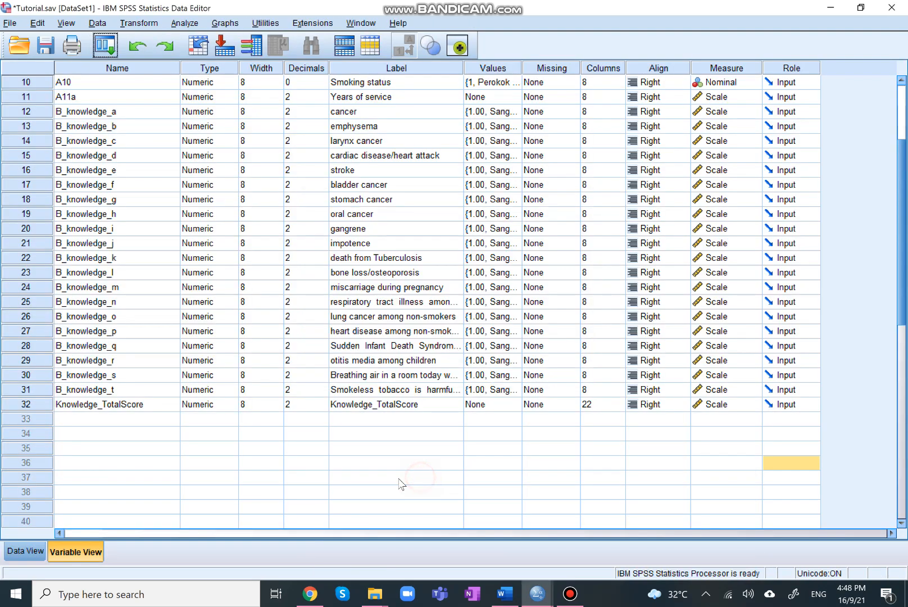
pyautogui.click(26, 405)
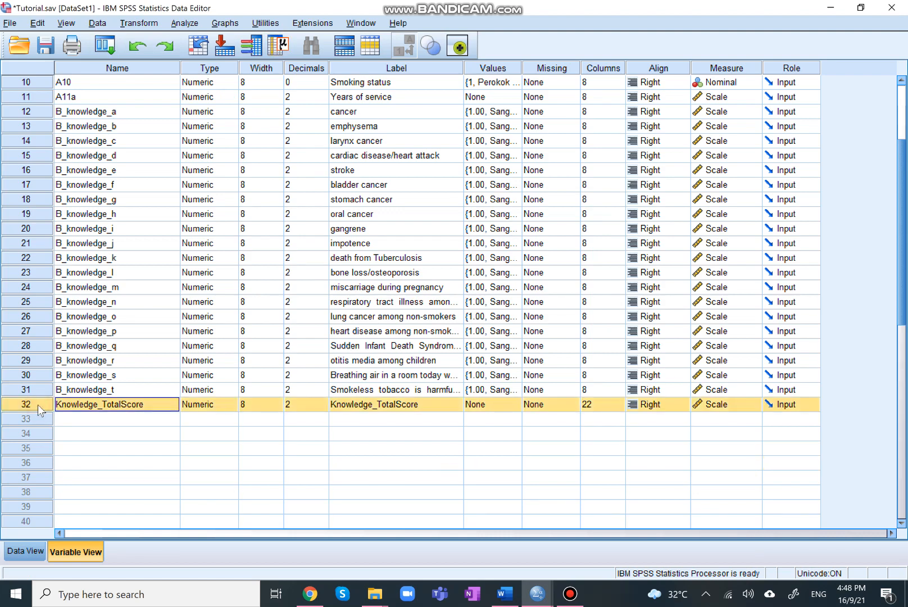
pyautogui.click(27, 551)
pyautogui.scroll(20, 429, 213)
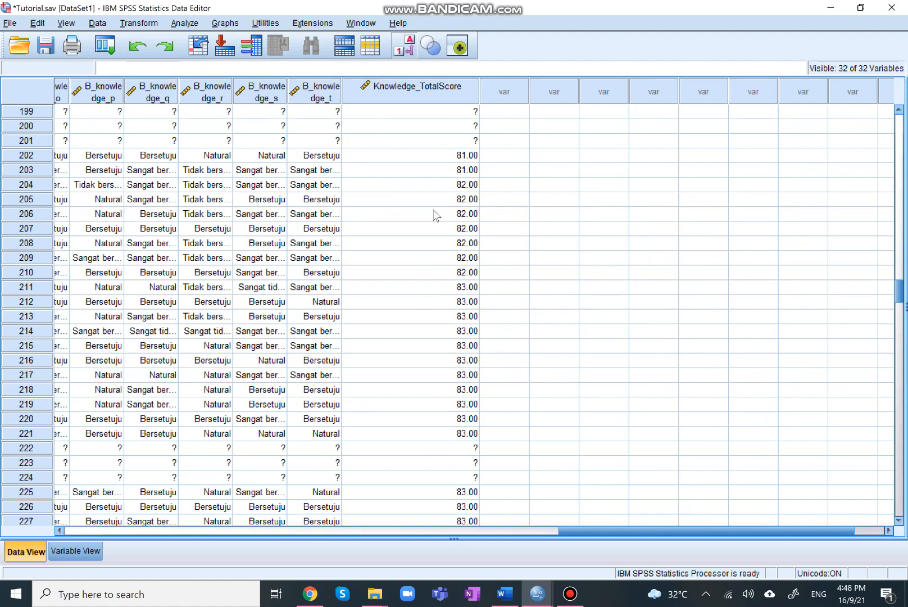
pyautogui.scroll(-20, 434, 215)
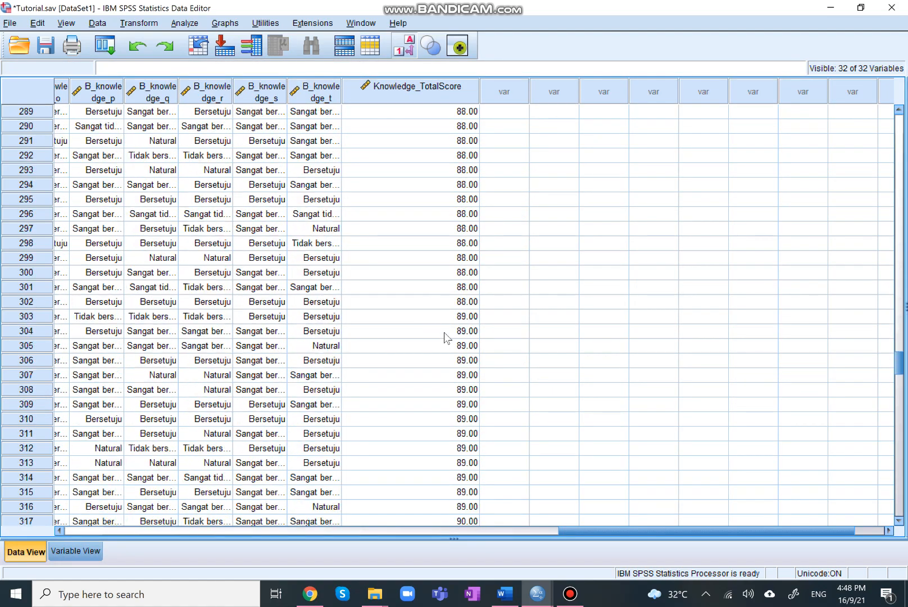
pyautogui.scroll(-2, 444, 348)
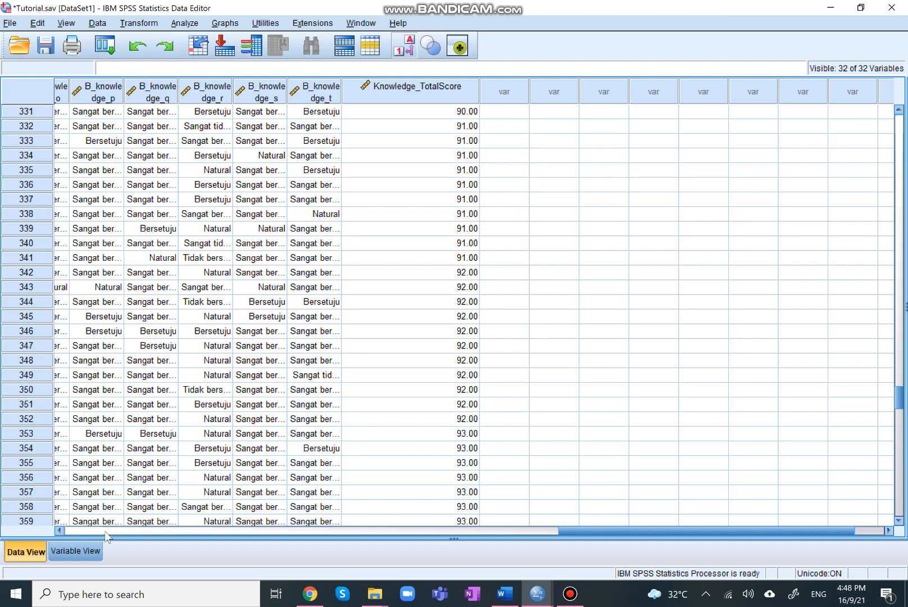
pyautogui.click(77, 552)
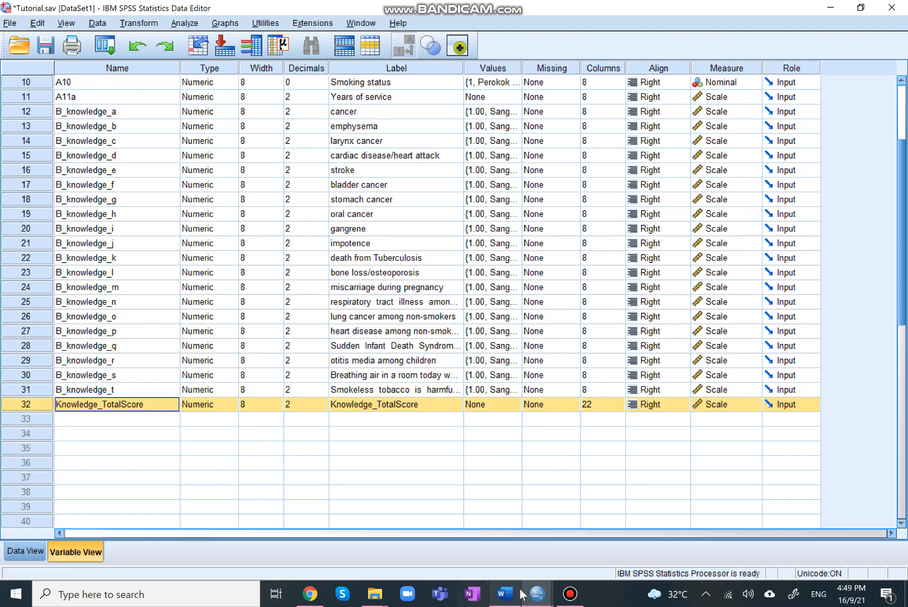
pyautogui.click(569, 600)
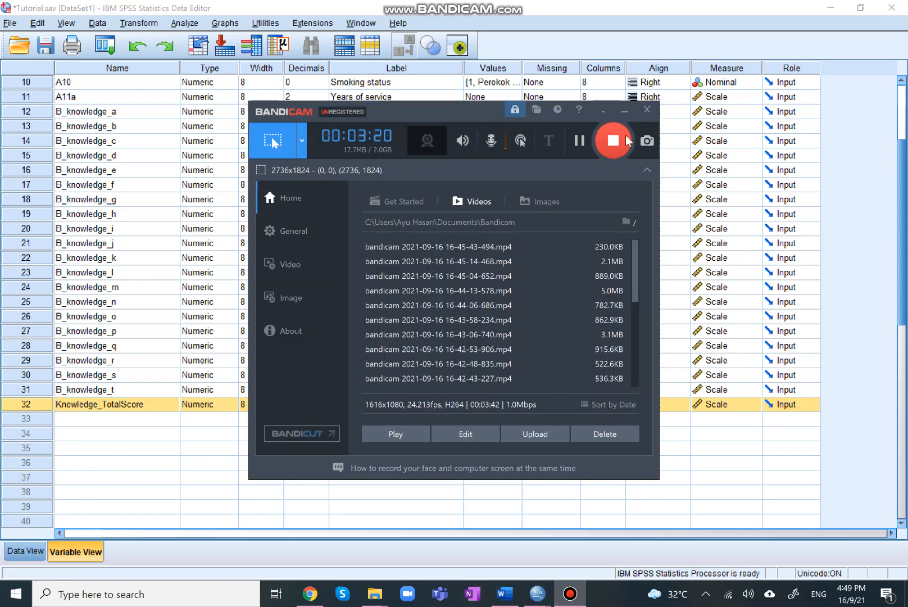